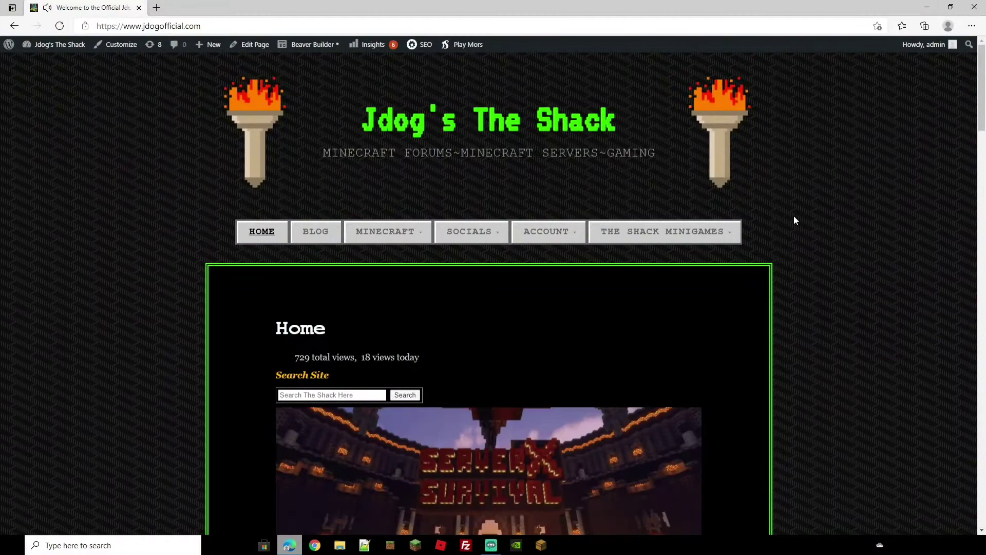
# Open the Valiant Knight page from The Shack Minigames menu and scroll through it
pyautogui.moveTo(659, 236)
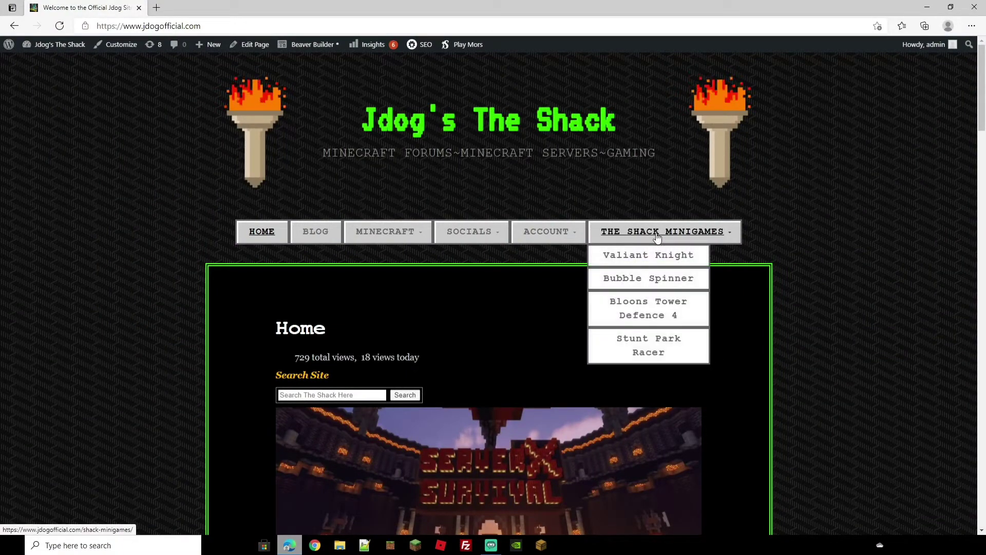
pyautogui.click(630, 256)
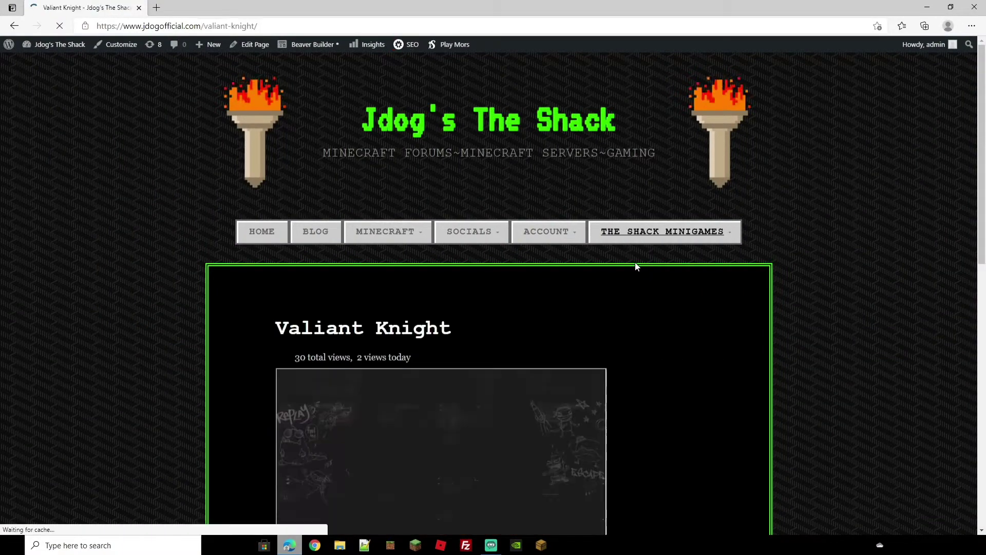
pyautogui.scroll(-2, 720, 309)
pyautogui.scroll(-2, 715, 313)
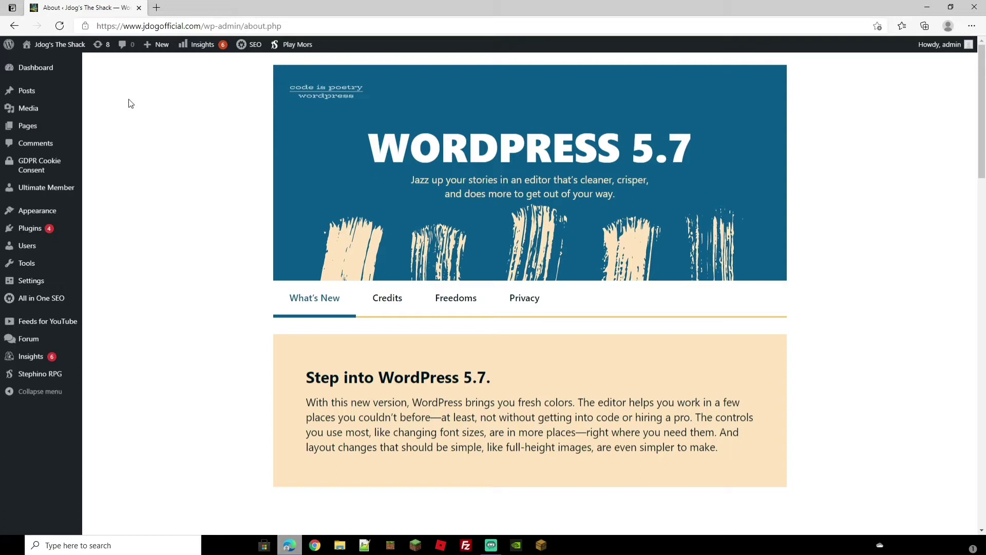
# Start a new page from the admin bar's + New menu and title it 'Shark'
pyautogui.moveTo(149, 46)
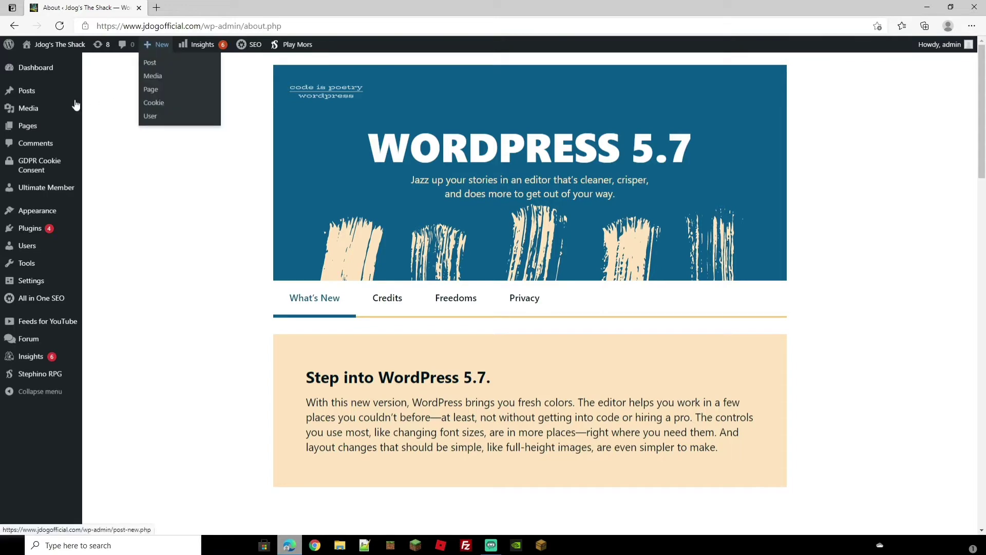
pyautogui.click(152, 90)
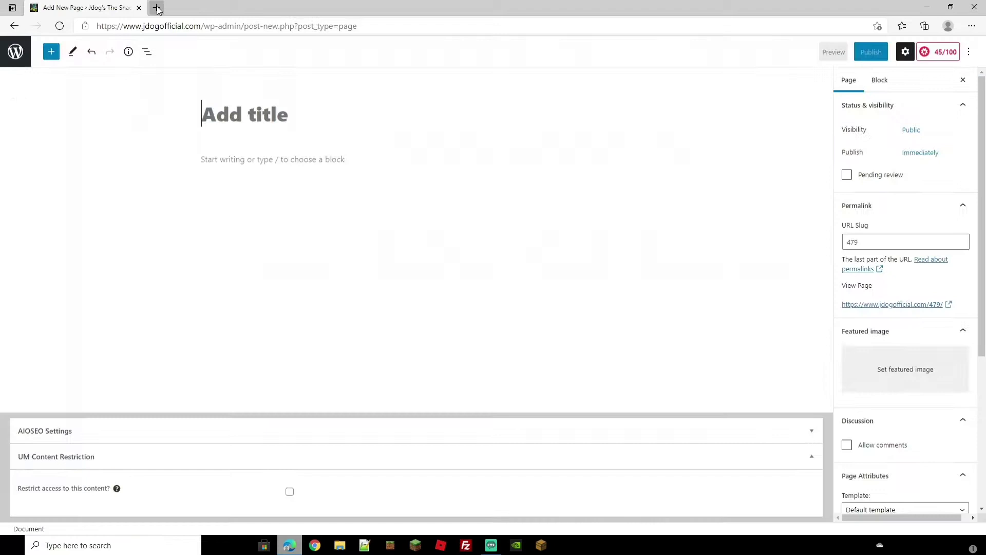
pyautogui.write('Shark')
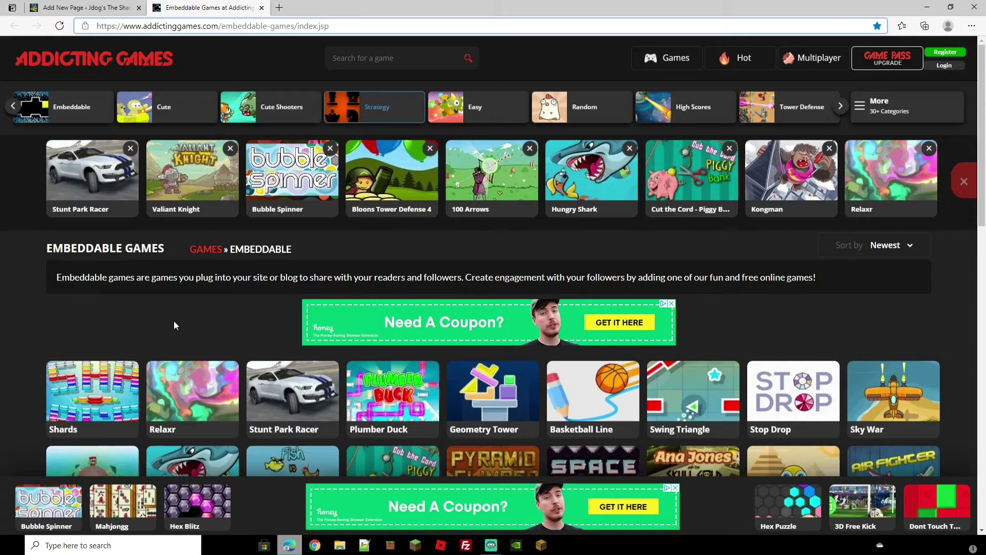
# Open the Hungry Shark game page from the Embeddable games list
pyautogui.scroll(-6, 182, 325)
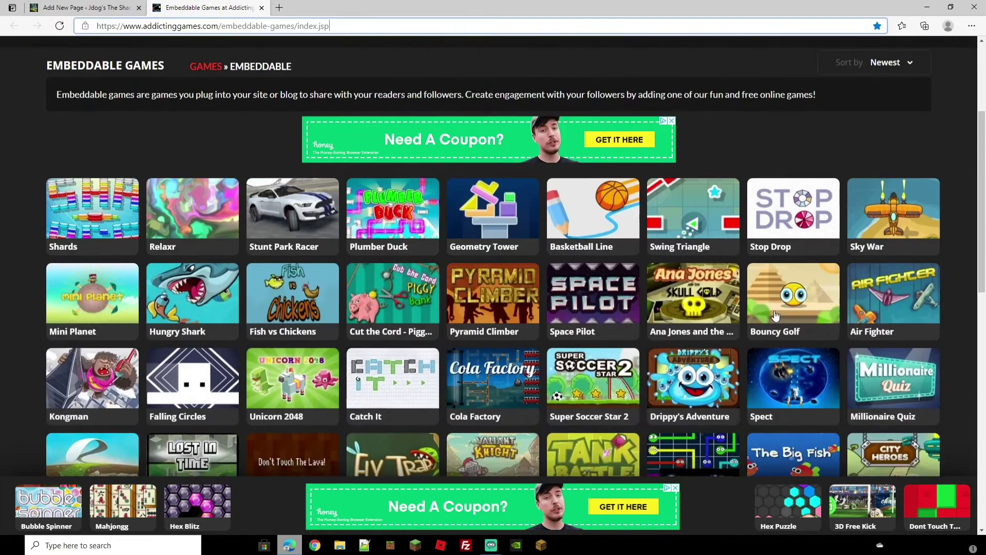
pyautogui.scroll(2, 775, 301)
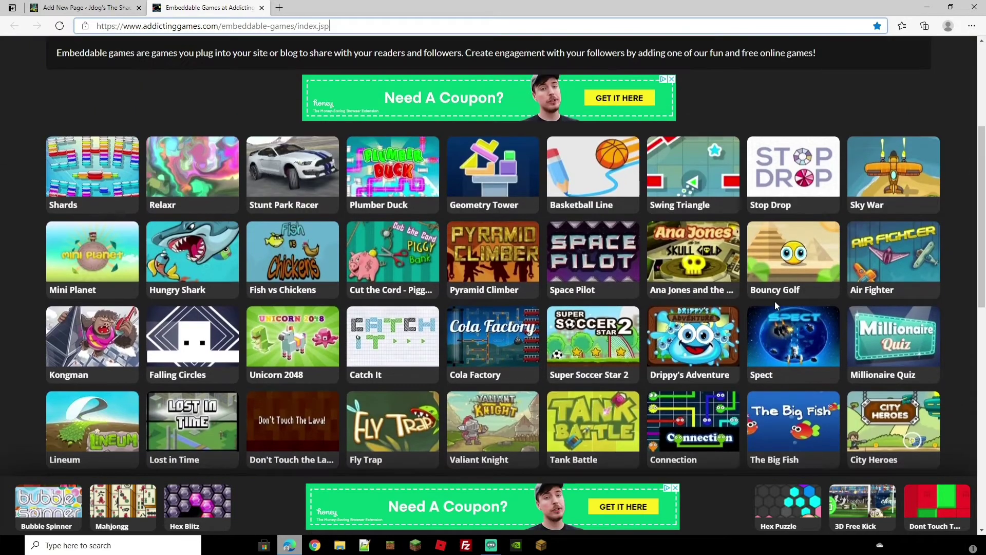
pyautogui.click(187, 253)
# Copy Hungry Shark's iframe embed code from its Embed Game dialog
pyautogui.scroll(-5, 611, 149)
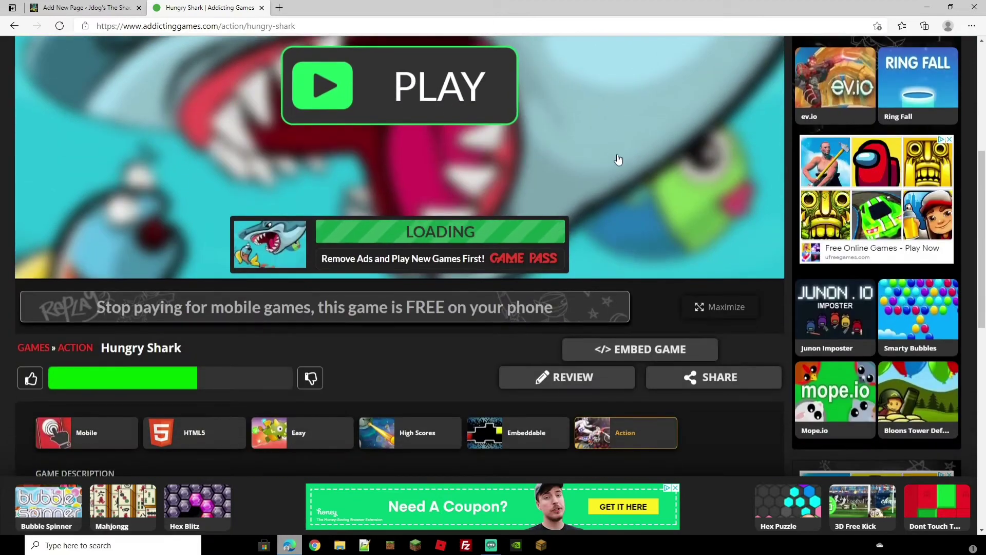
pyautogui.click(642, 352)
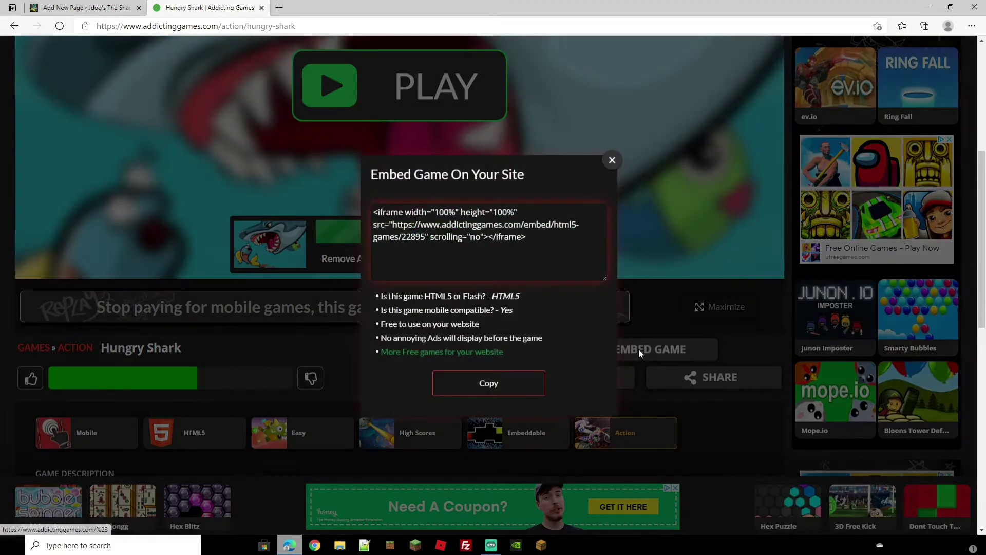
pyautogui.click(543, 237)
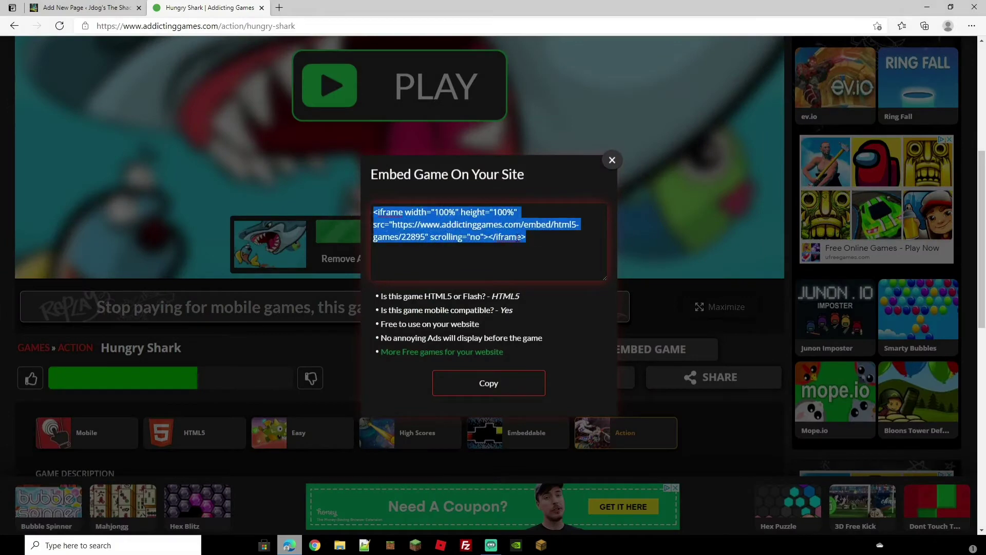
pyautogui.rightClick(464, 223)
pyautogui.click(512, 272)
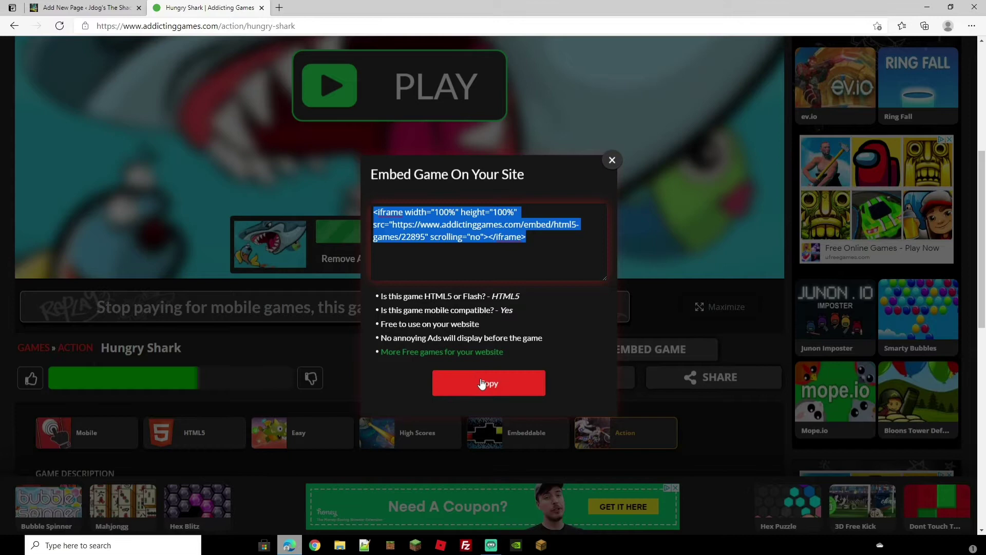
# Close the game tab and paste the Hungry Shark iframe code into a new Custom HTML block
pyautogui.hotkey('ctrl', 'w')
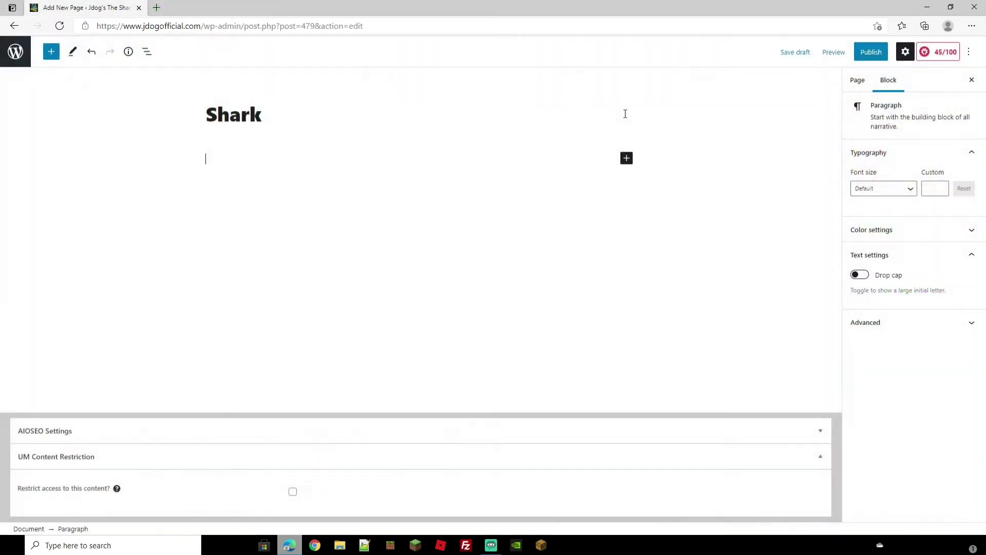
pyautogui.click(627, 159)
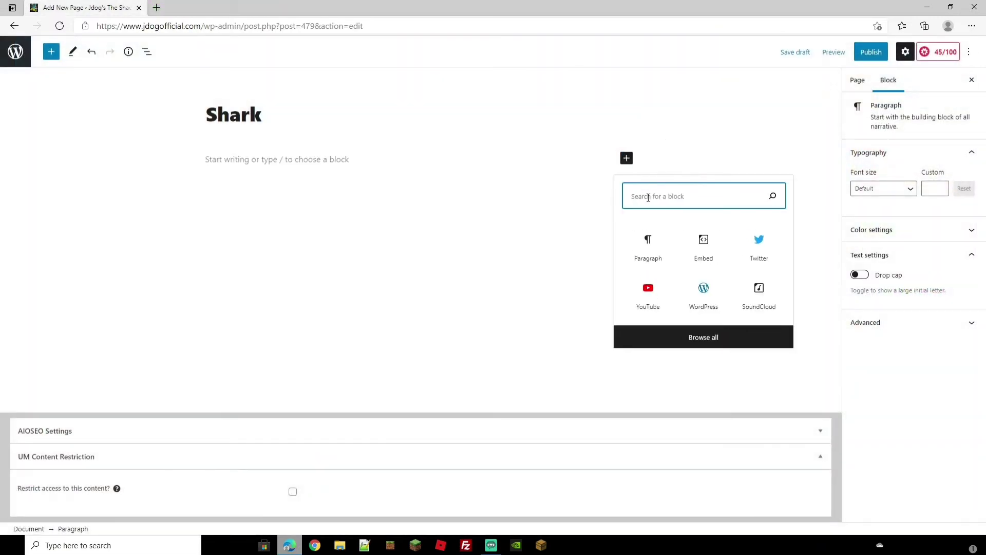
pyautogui.write('cu')
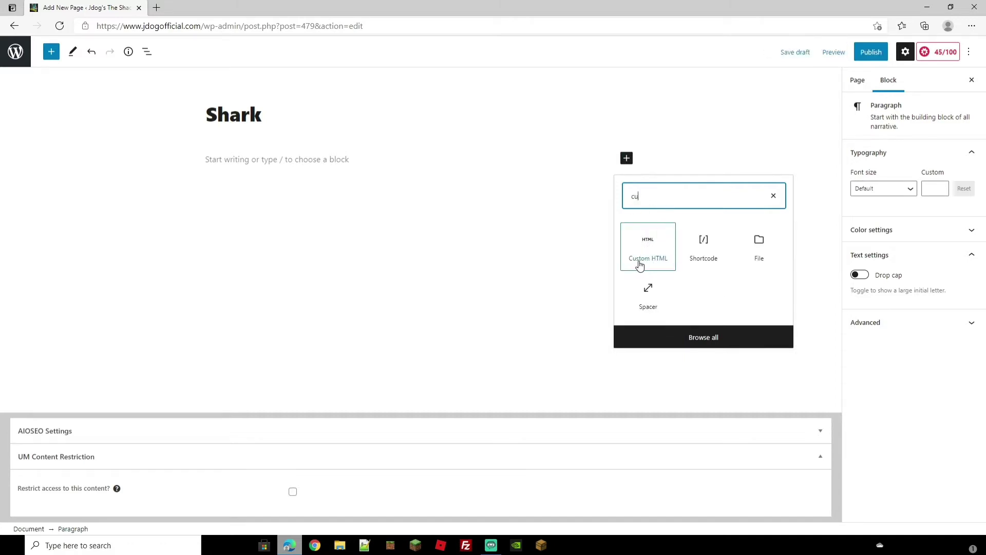
pyautogui.click(652, 251)
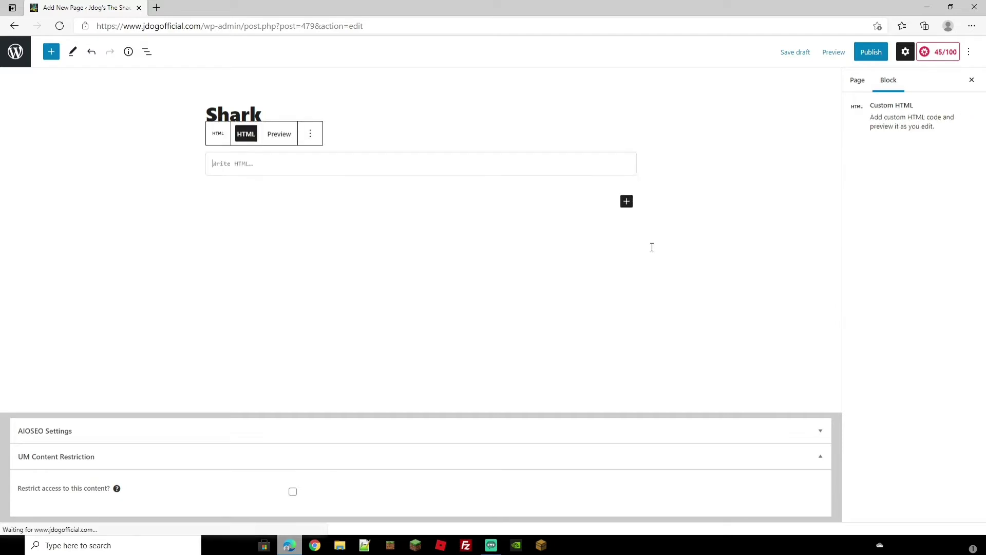
pyautogui.rightClick(220, 164)
pyautogui.click(249, 267)
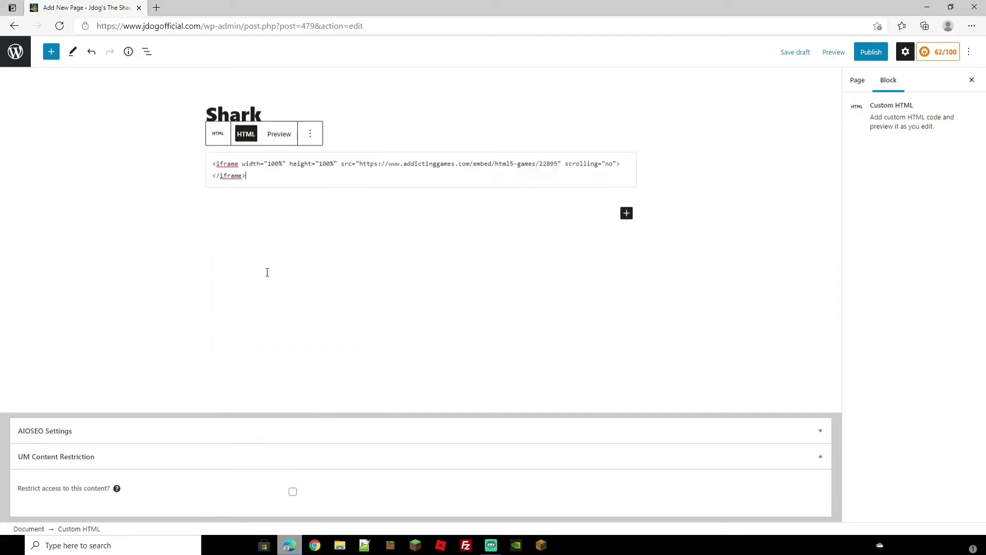
# Preview the embedded game in the HTML block, checking Mobile then Desktop sizes
pyautogui.click(281, 136)
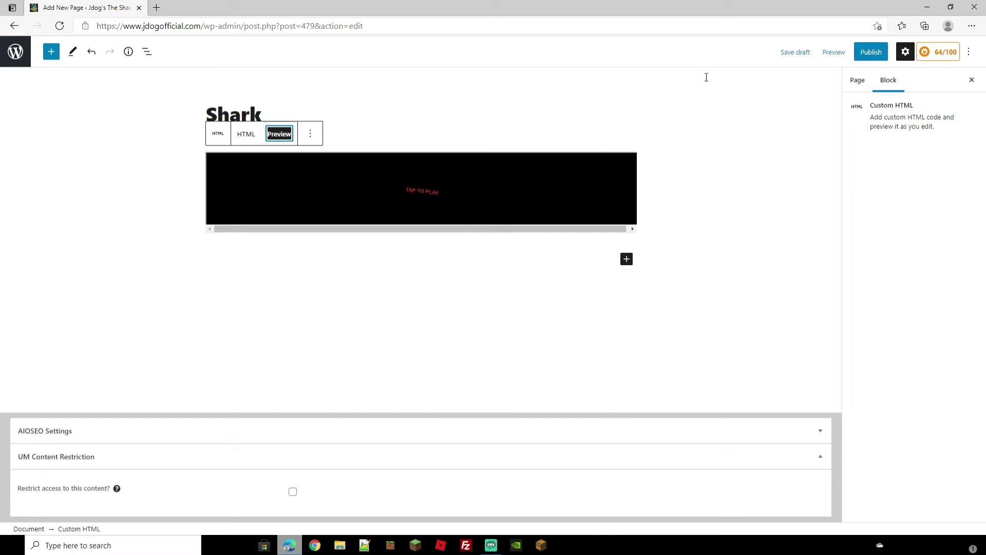
pyautogui.click(832, 53)
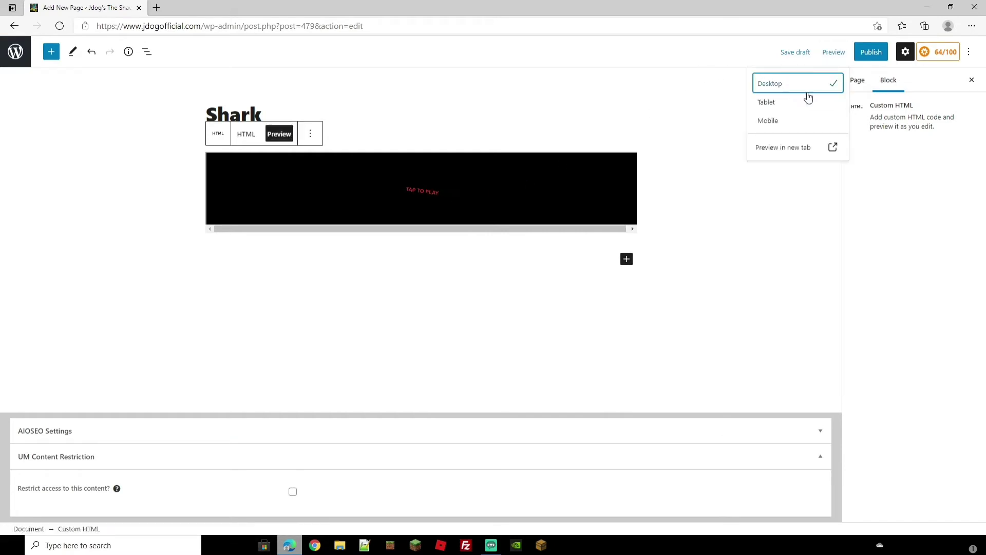
pyautogui.click(773, 123)
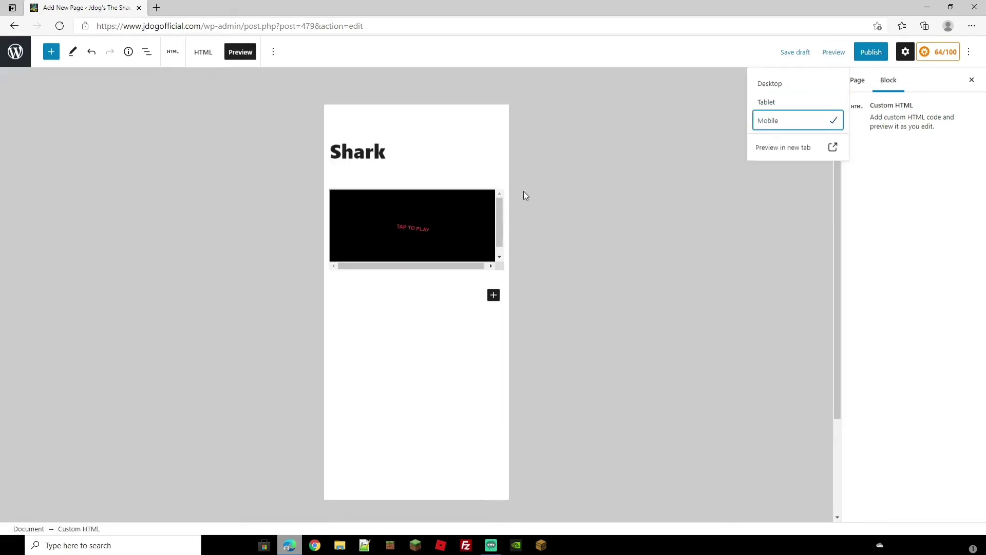
pyautogui.click(763, 83)
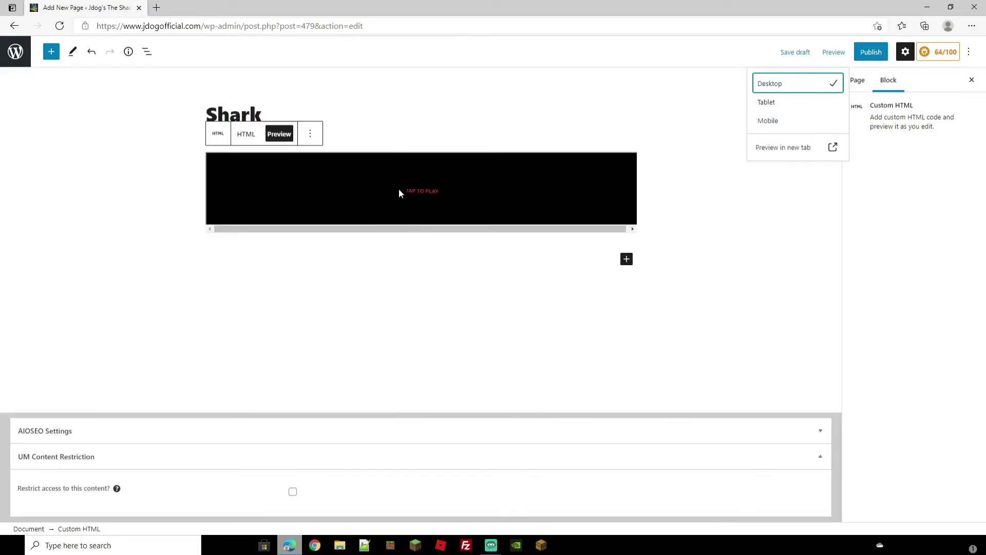
pyautogui.click(669, 105)
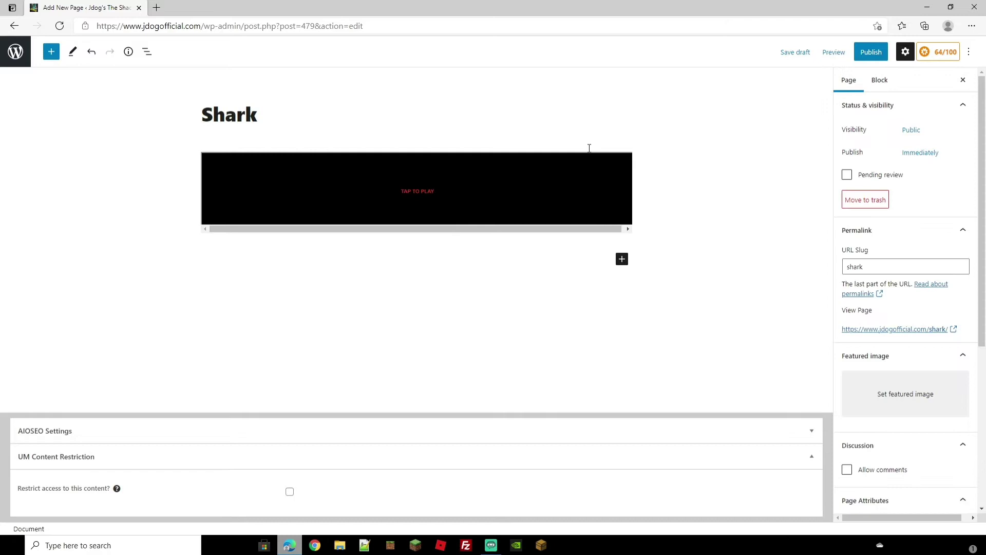
pyautogui.click(313, 183)
# Return the block to HTML view and compare with the Bloons Tower Defence 4 iframe's 650×580 size
pyautogui.click(252, 142)
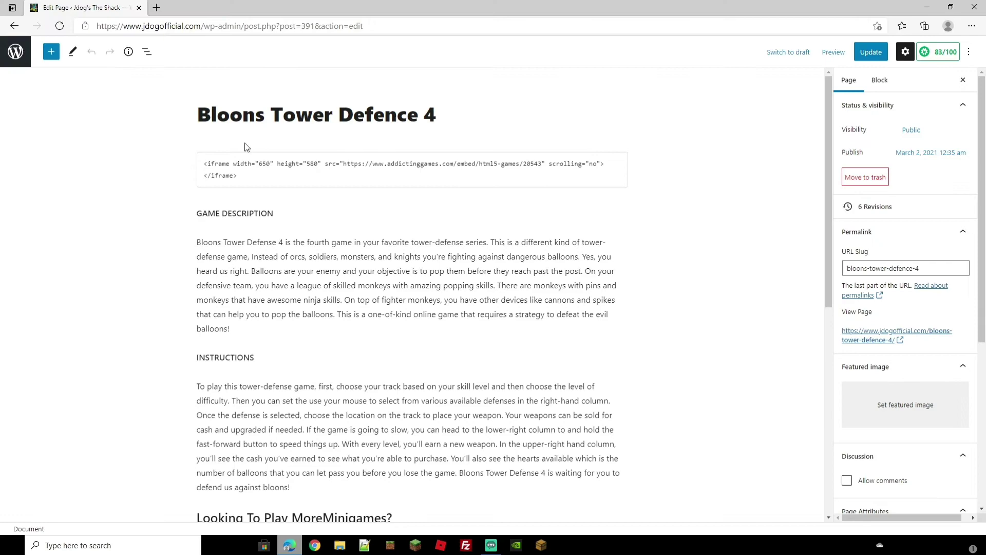
pyautogui.click(19, 59)
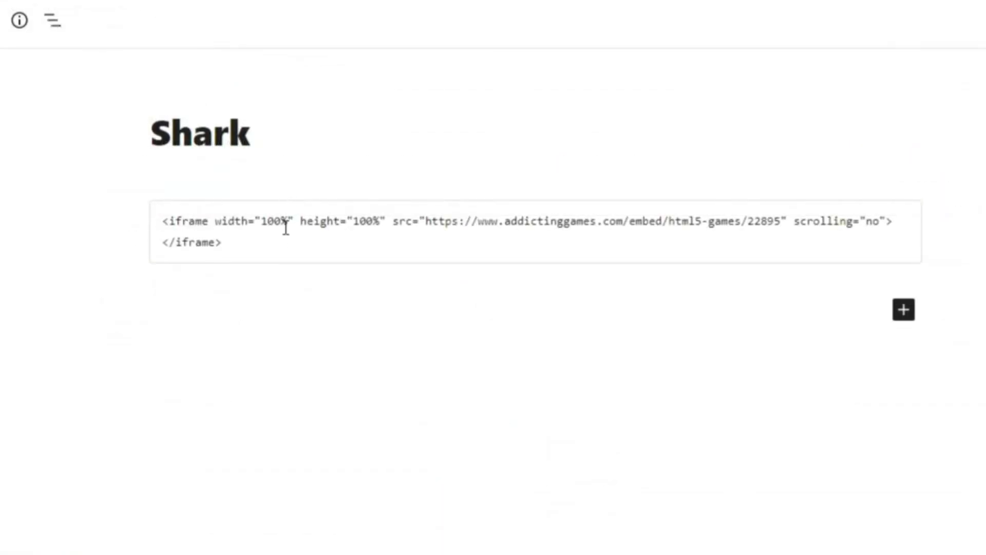
# Resize the Shark iframe from 100% to 650 wide by 580 high and preview it
pyautogui.moveTo(281, 228); pyautogui.dragTo(268, 228)
pyautogui.press('BackSpace')
pyautogui.write('650')
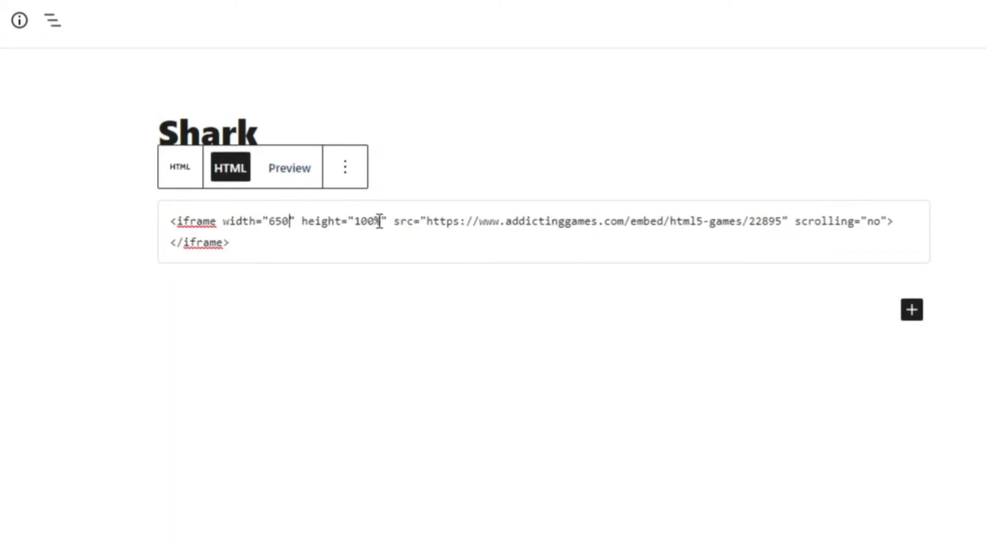
pyautogui.moveTo(377, 227); pyautogui.dragTo(365, 224)
pyautogui.write('580')
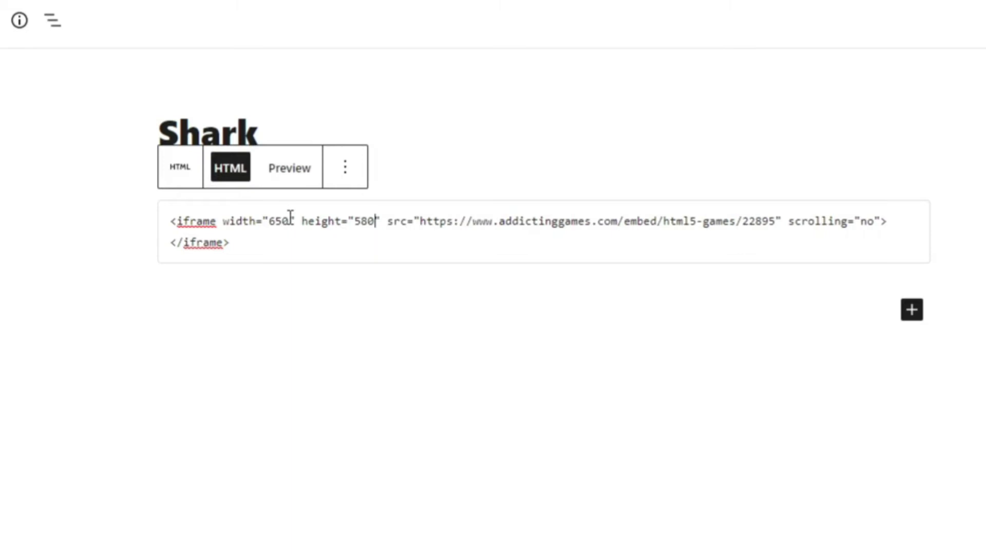
pyautogui.click(300, 169)
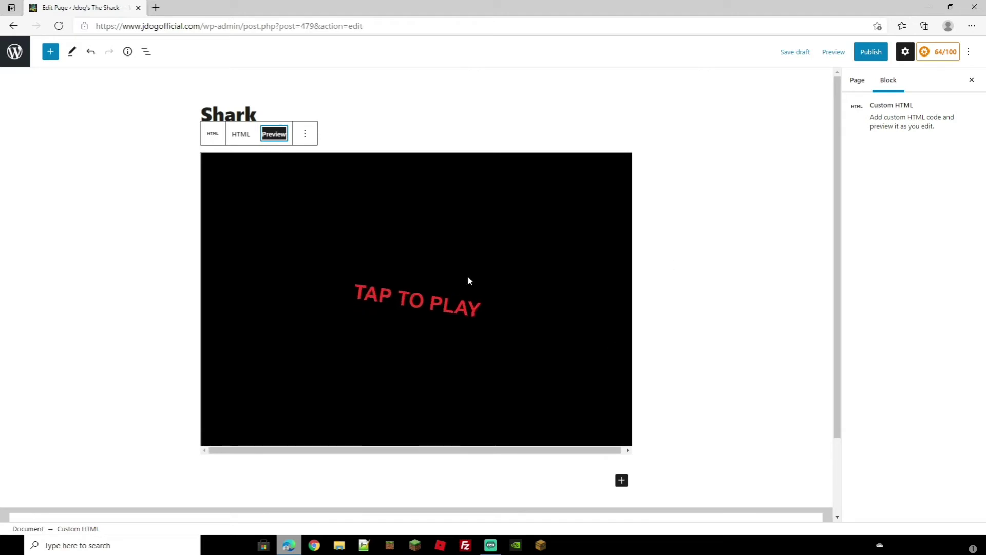
pyautogui.click(834, 51)
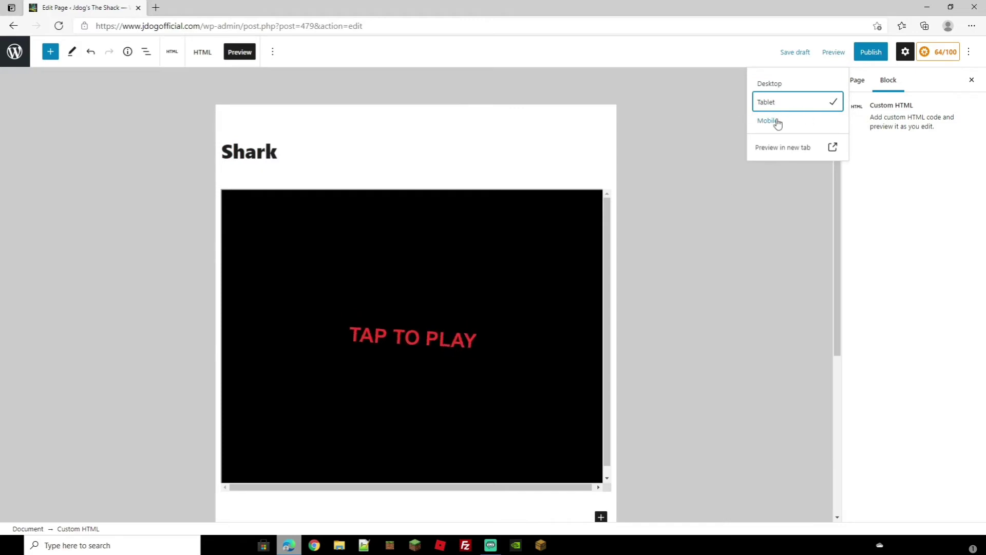
# Check the page at Mobile width, return to Desktop, and open the full preview in a new tab
pyautogui.click(777, 122)
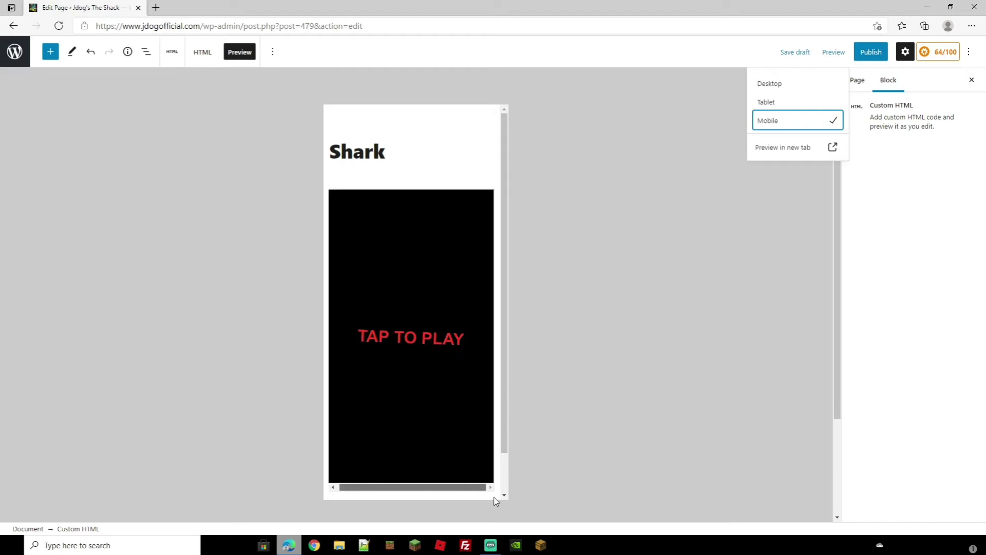
pyautogui.click(769, 83)
pyautogui.click(781, 148)
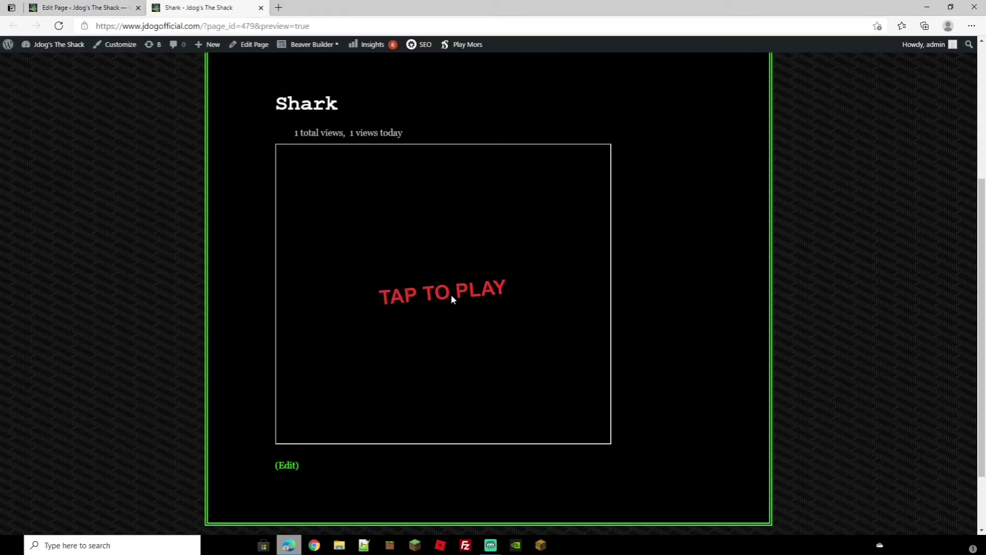
# Load the embedded Hungry Shark game in the preview, start it and dismiss the instructions
pyautogui.click(451, 297)
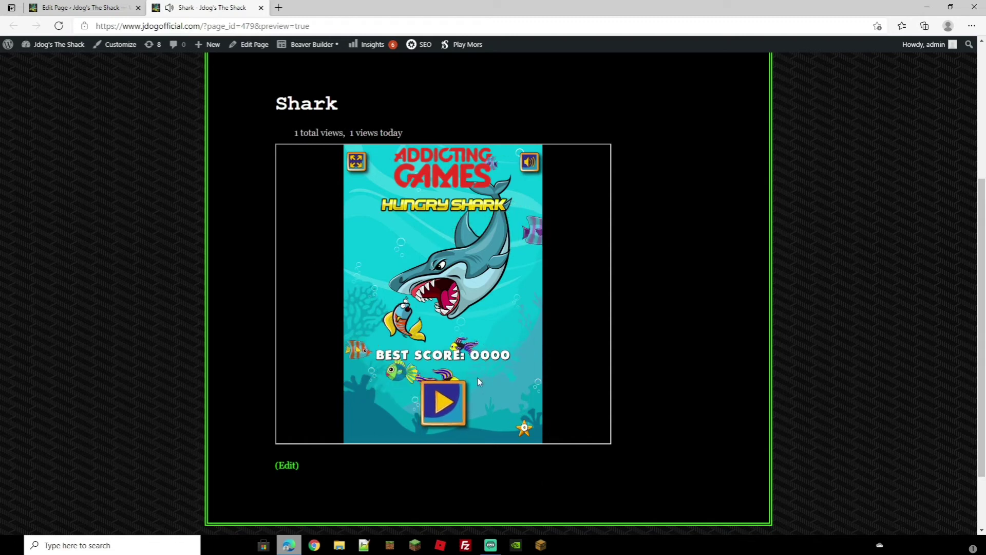
pyautogui.click(439, 402)
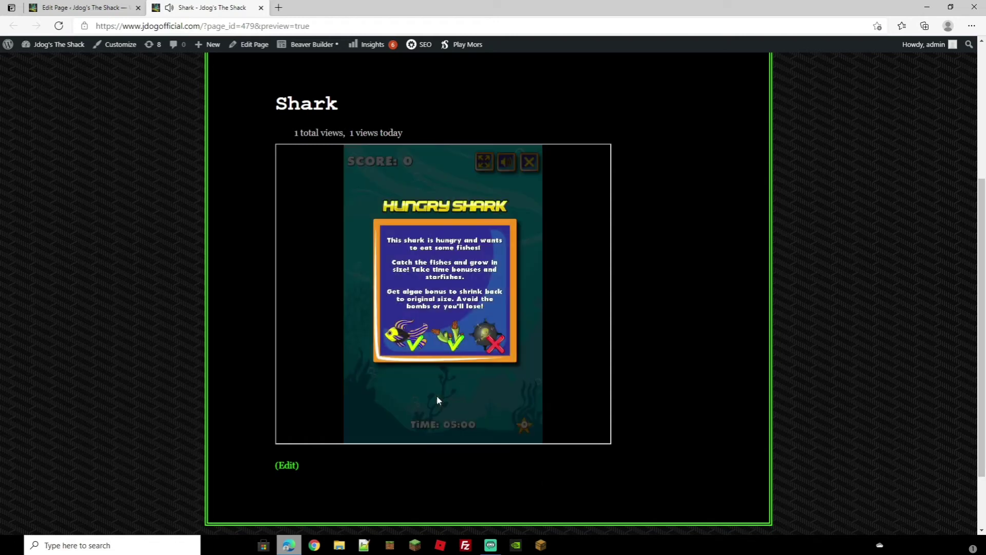
pyautogui.click(455, 352)
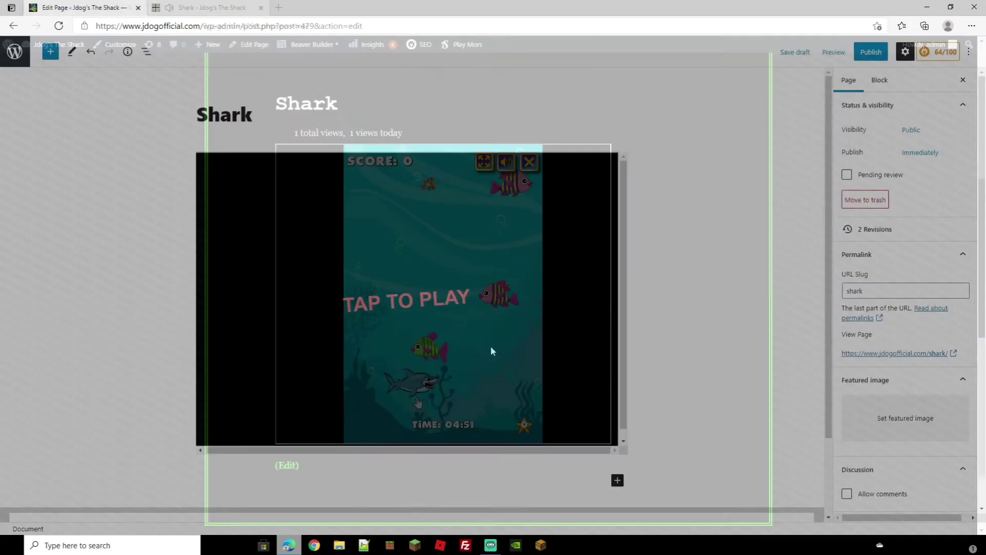
# Publish the Shark page, confirming in the pre-publish panel
pyautogui.scroll(-3, 483, 331)
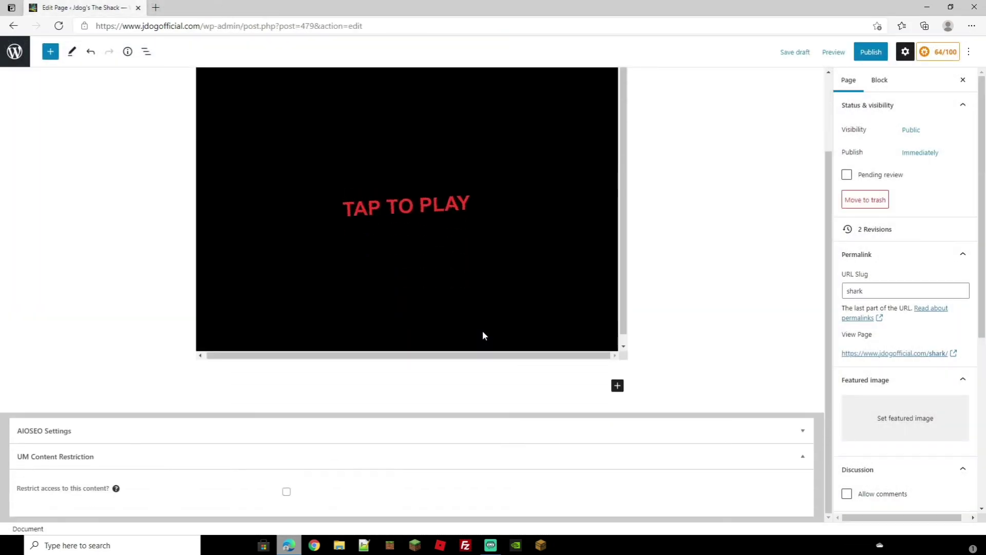
pyautogui.scroll(3, 482, 331)
pyautogui.scroll(-2, 568, 357)
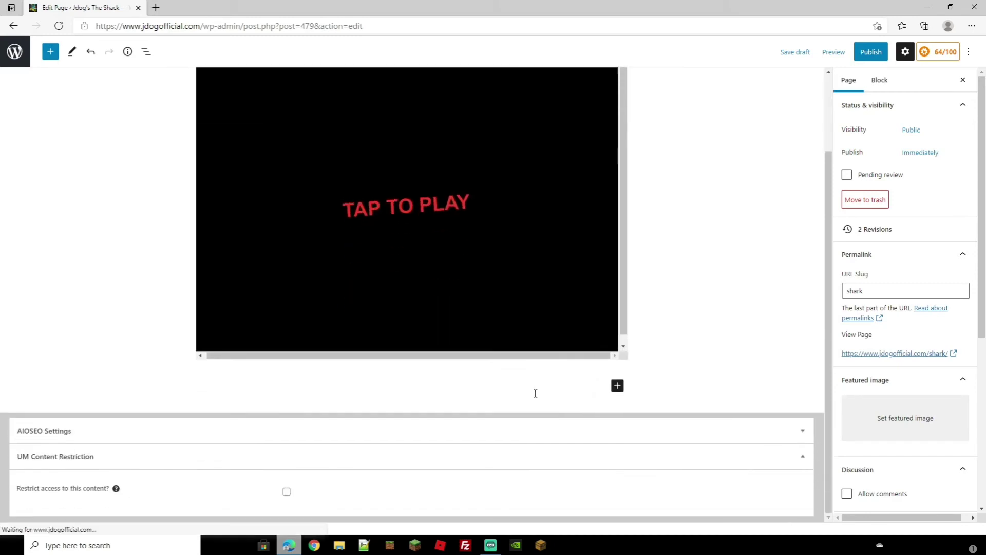
pyautogui.scroll(2, 534, 392)
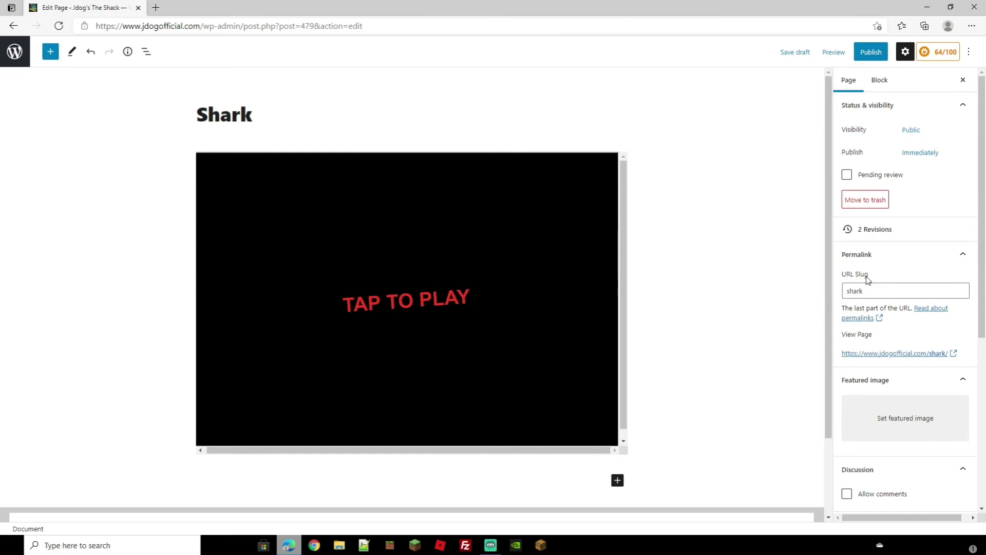
pyautogui.scroll(-5, 867, 284)
pyautogui.scroll(5, 765, 276)
pyautogui.click(871, 52)
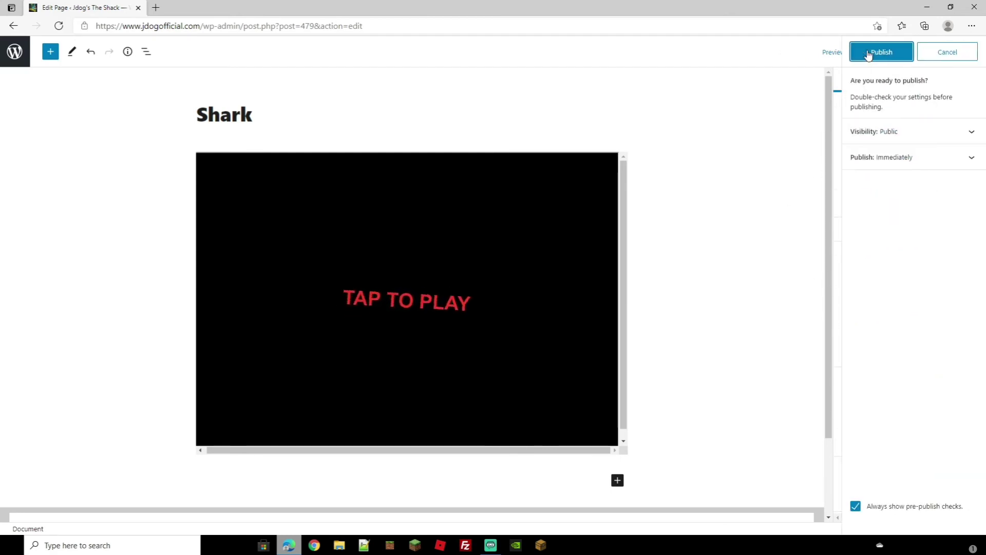
pyautogui.press('Return')
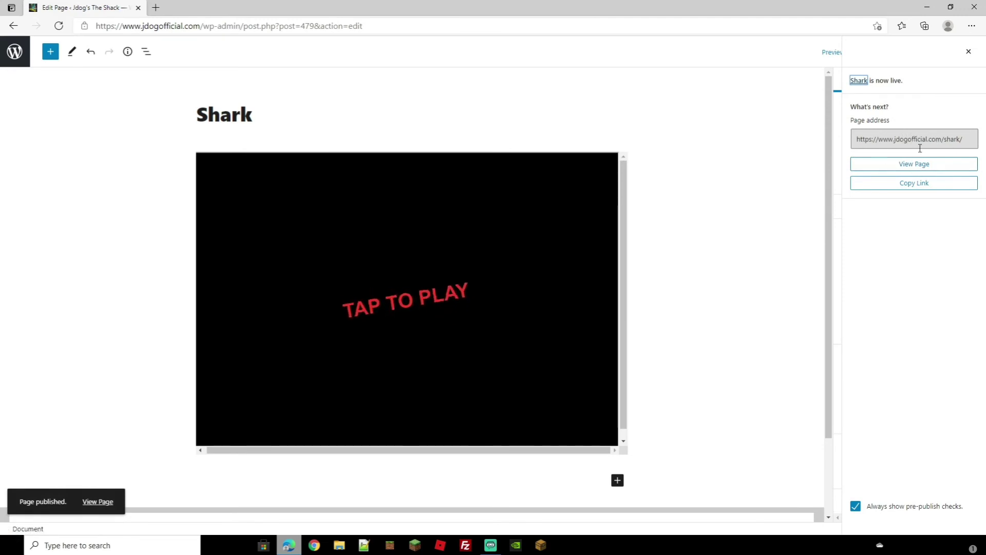
# View the published Shark page and load the embedded Hungry Shark game to its title screen
pyautogui.click(917, 165)
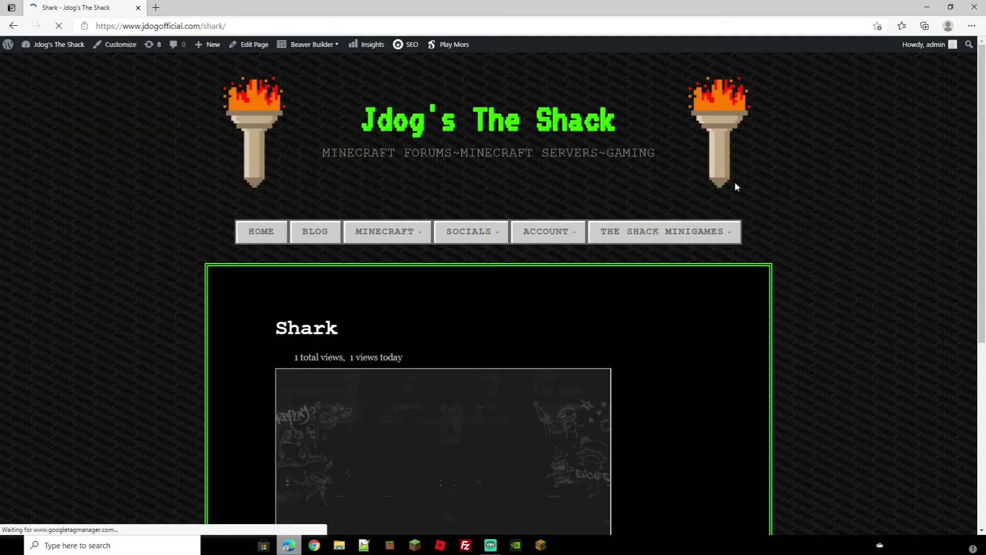
pyautogui.scroll(-5, 699, 229)
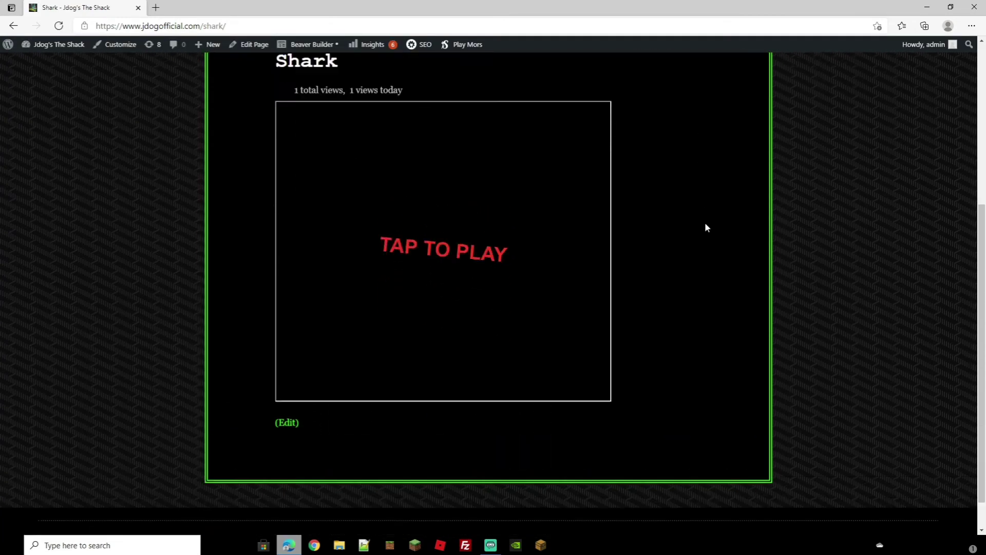
pyautogui.scroll(2, 699, 231)
pyautogui.click(433, 366)
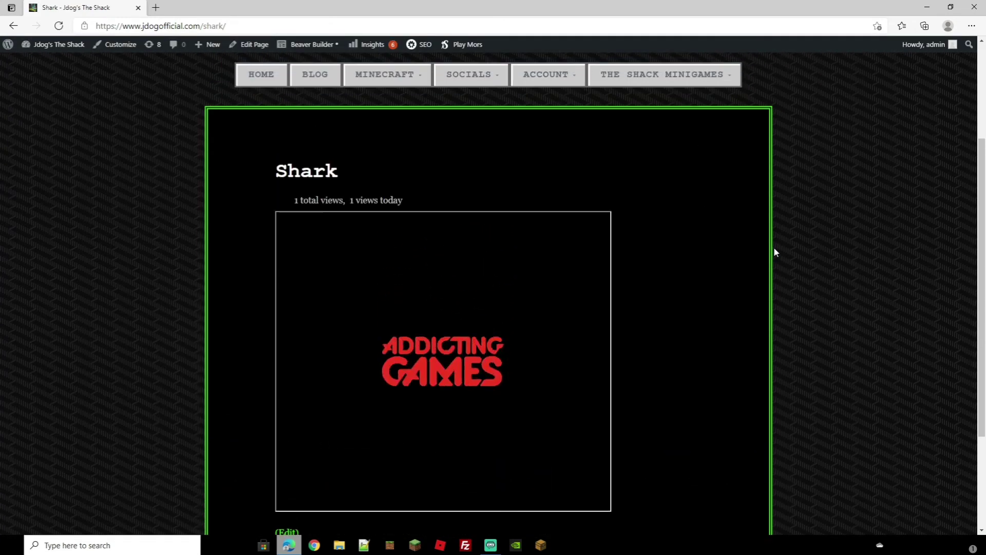
pyautogui.scroll(2, 215, 135)
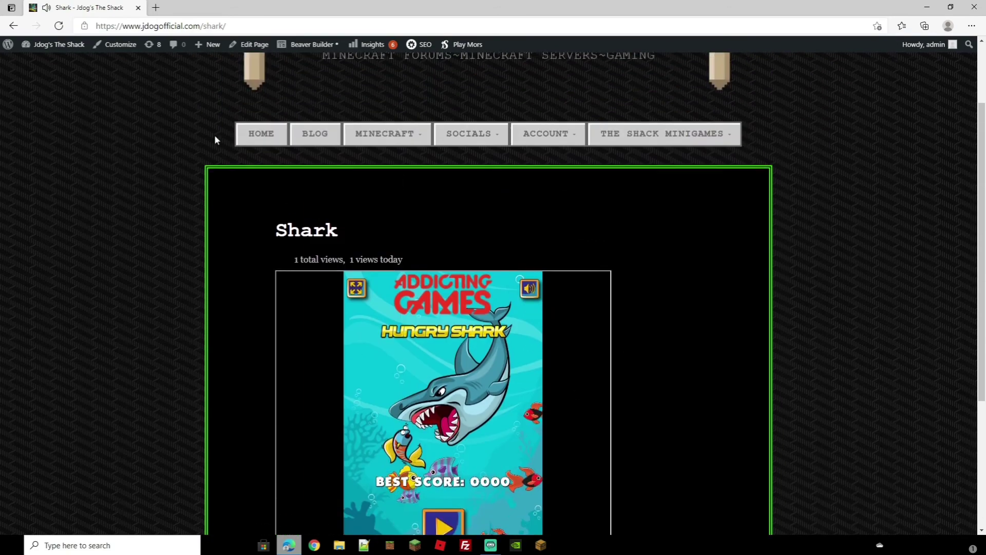
pyautogui.scroll(-3, 215, 134)
pyautogui.scroll(3, 216, 128)
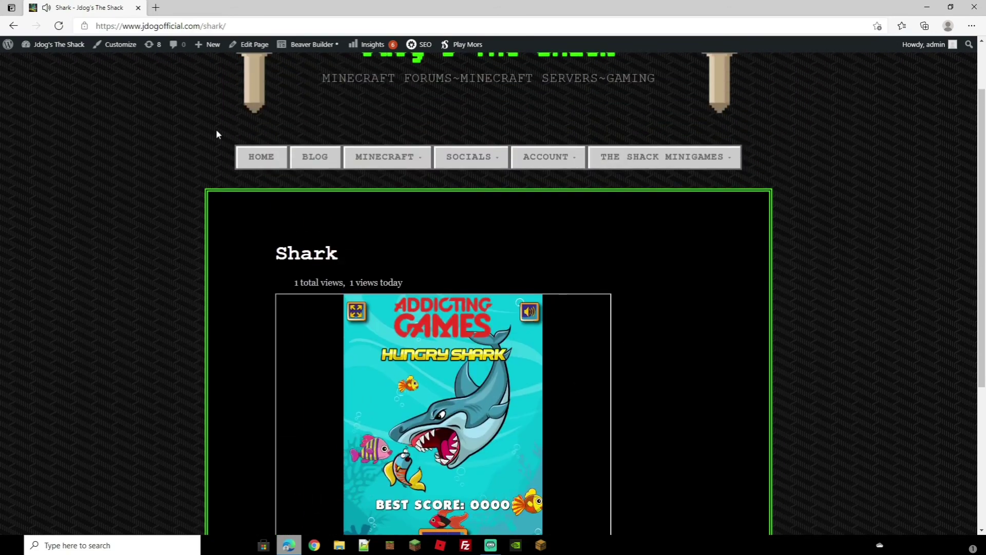
pyautogui.scroll(-2, 215, 131)
pyautogui.scroll(2, 212, 133)
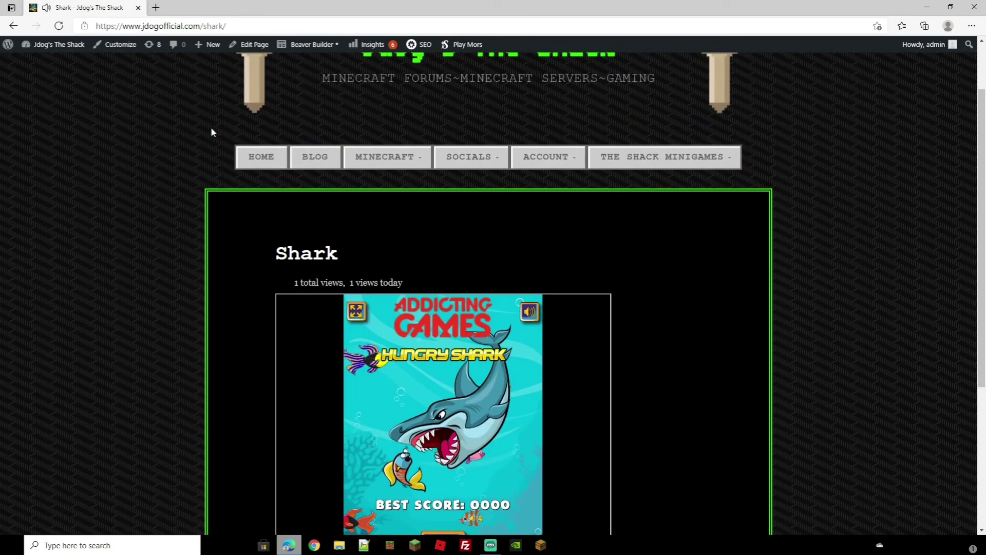
# In the Customizer, add the Shark page to the main menu under The Shack Minigames and publish
pyautogui.click(112, 46)
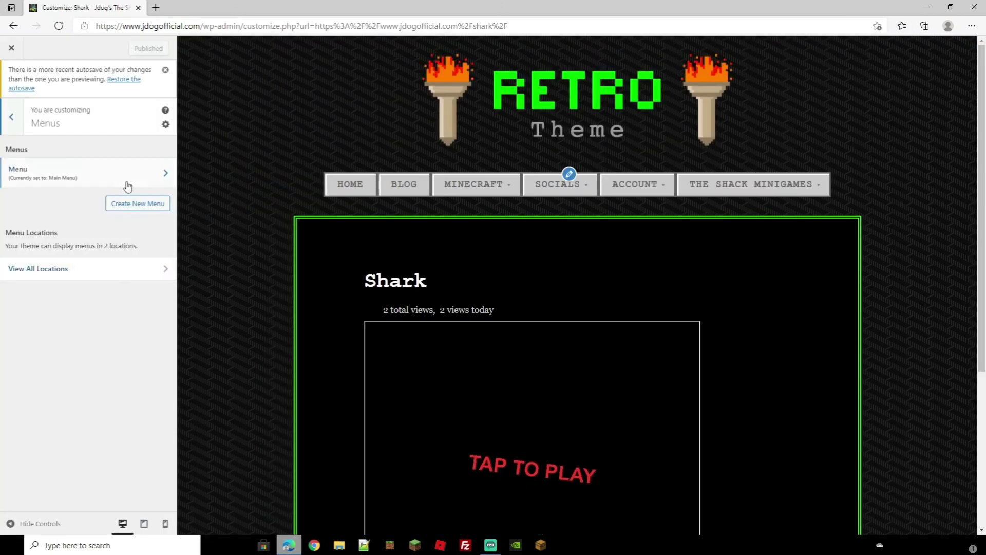
pyautogui.click(128, 185)
pyautogui.scroll(-6, 136, 245)
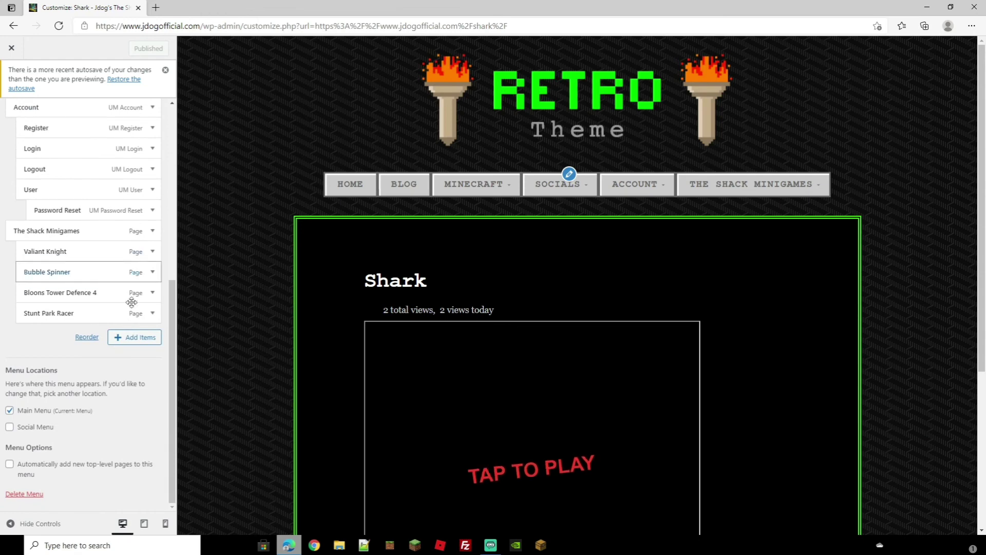
pyautogui.click(135, 337)
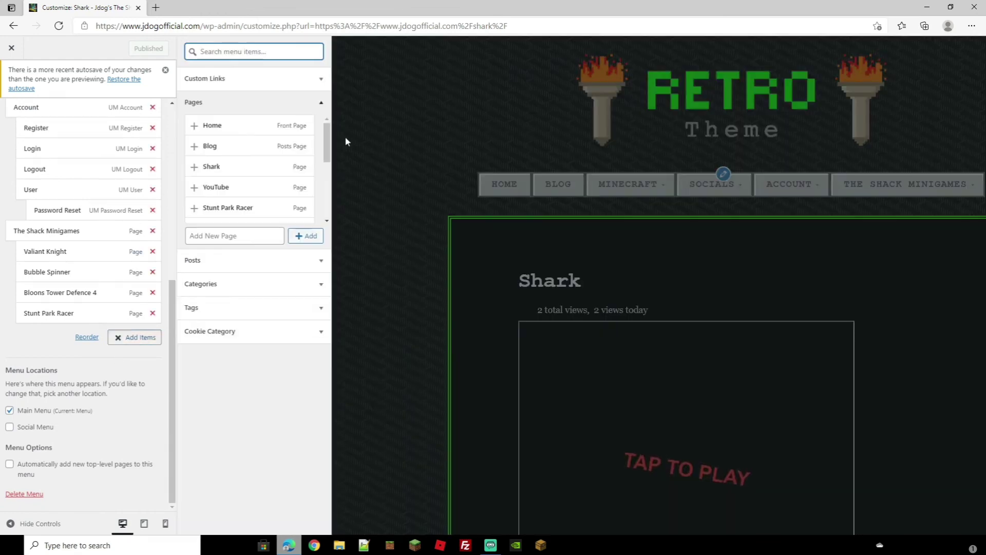
pyautogui.click(238, 169)
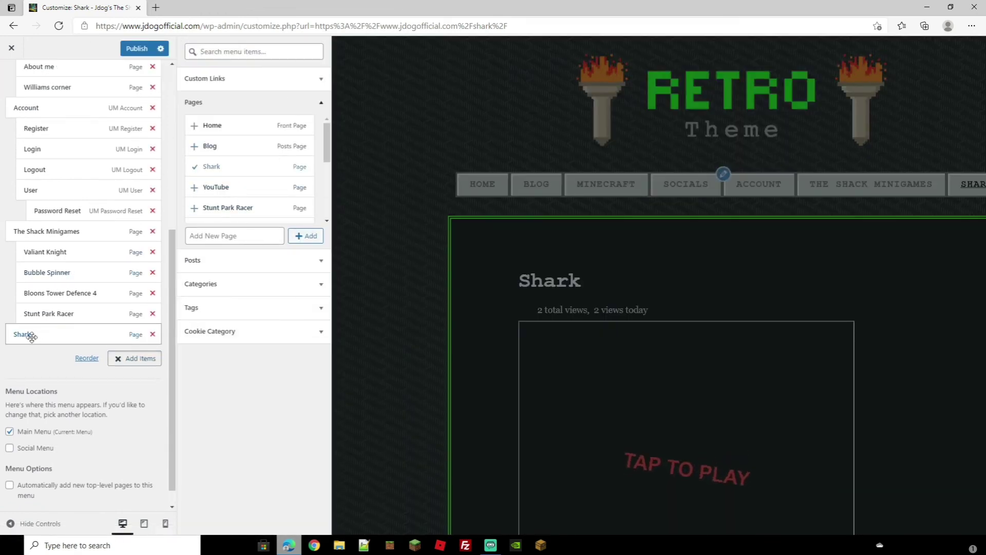
pyautogui.moveTo(31, 337)
pyautogui.mouseDown()
pyautogui.moveTo(42, 311)
pyautogui.moveTo(42, 334)
pyautogui.mouseUp()
pyautogui.click(137, 48)
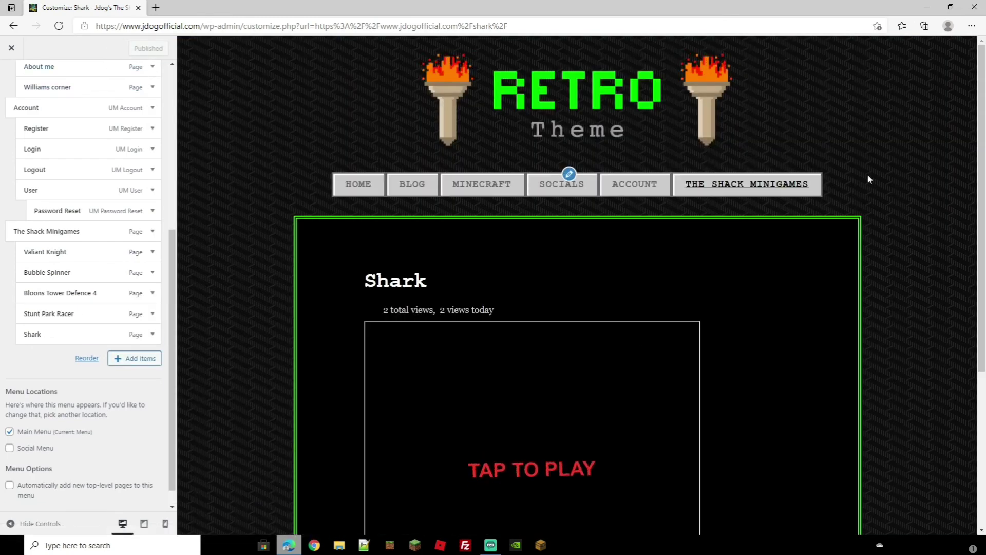
pyautogui.moveTo(757, 188)
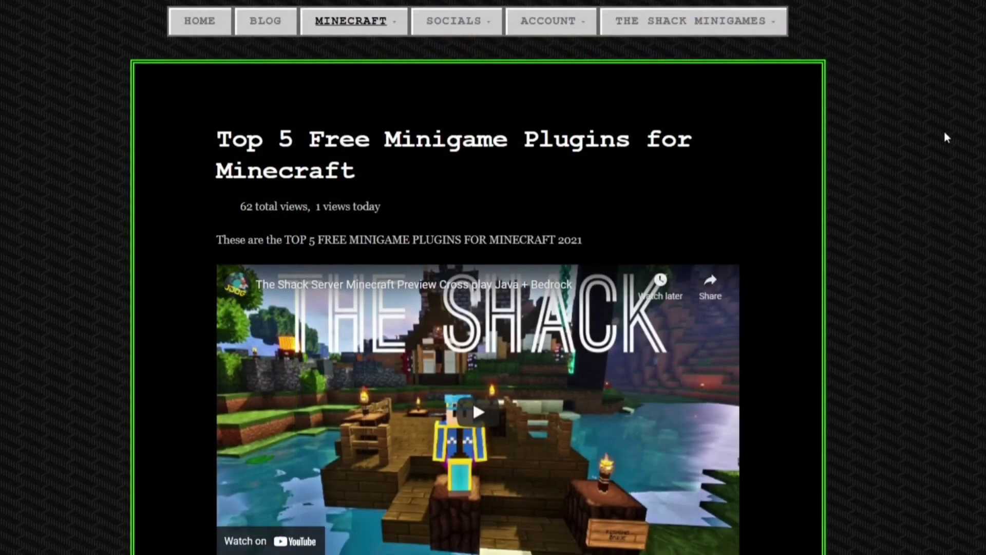
# Scroll down the site's Home page past the Welcome to the Official Jdog Site section
pyautogui.scroll(-5, 945, 132)
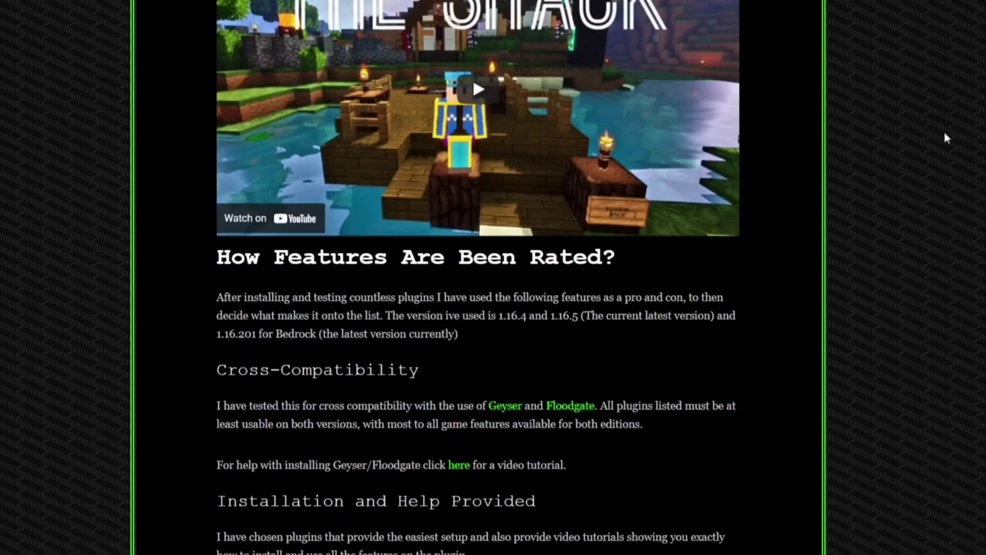
pyautogui.scroll(-10, 944, 132)
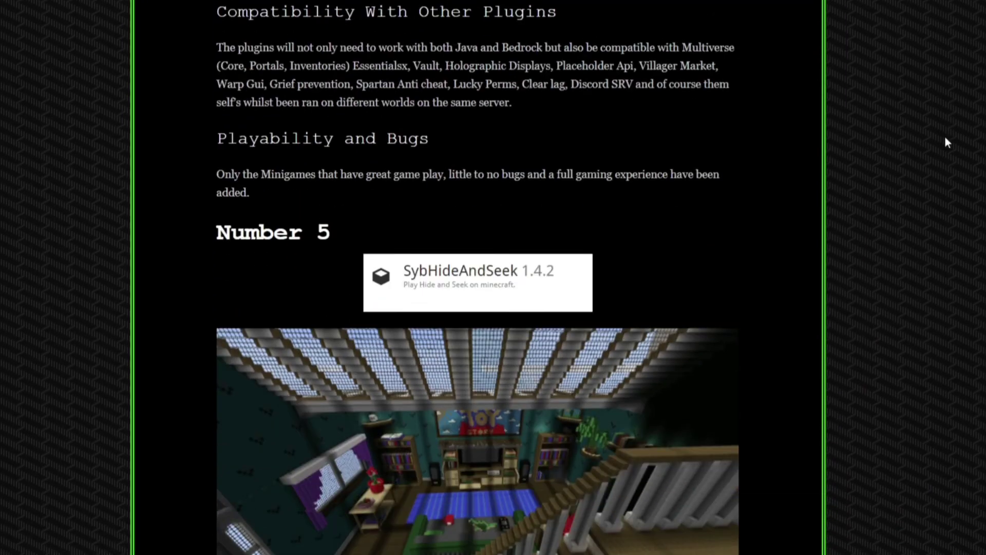
pyautogui.scroll(-4, 945, 138)
pyautogui.scroll(-14, 944, 144)
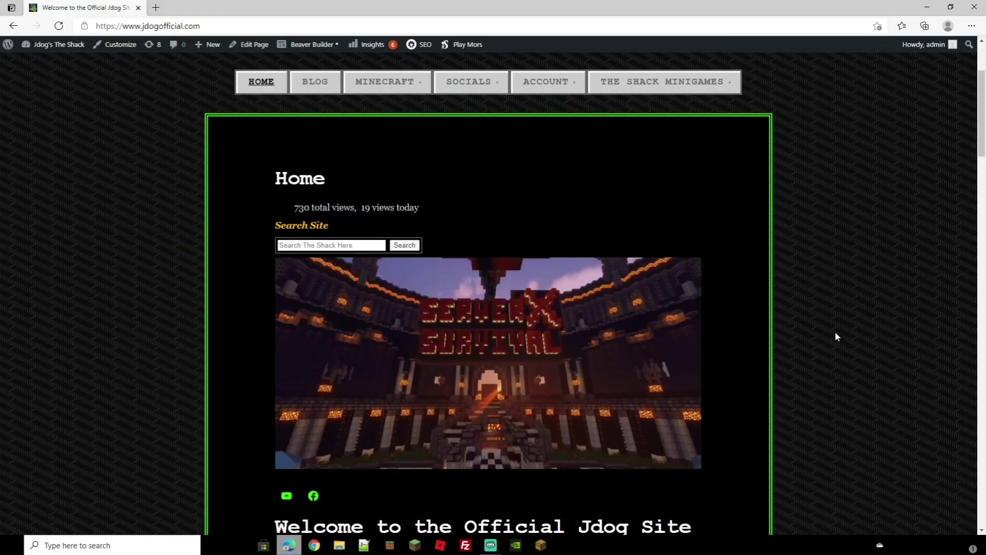
pyautogui.scroll(-4, 822, 332)
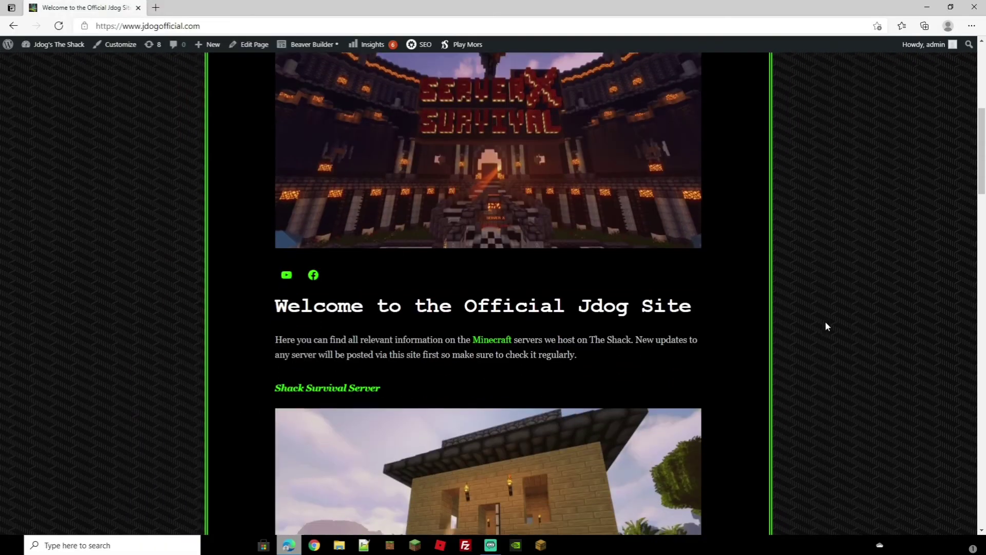